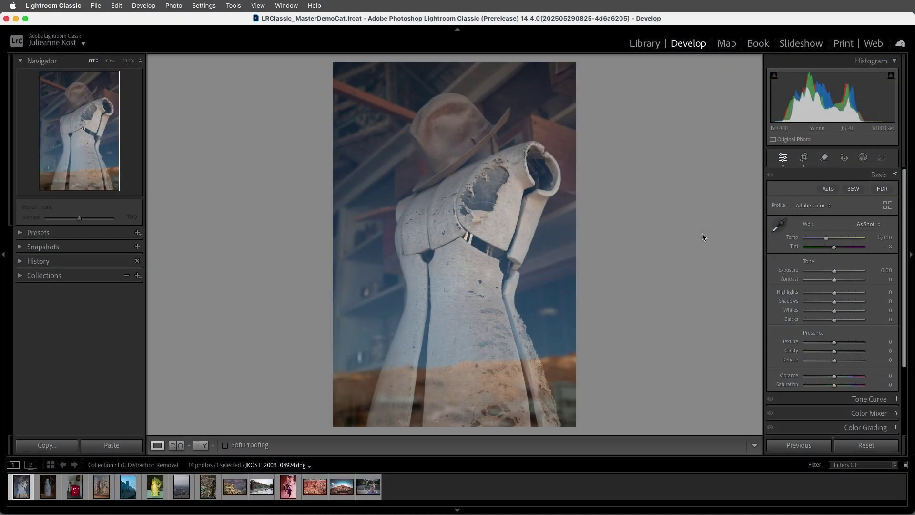
- In Distraction Removal, set Reflections quality to Best and enable reflection removal on the mannequin photo
{"action": "left_click", "coordinate": [824, 158]}
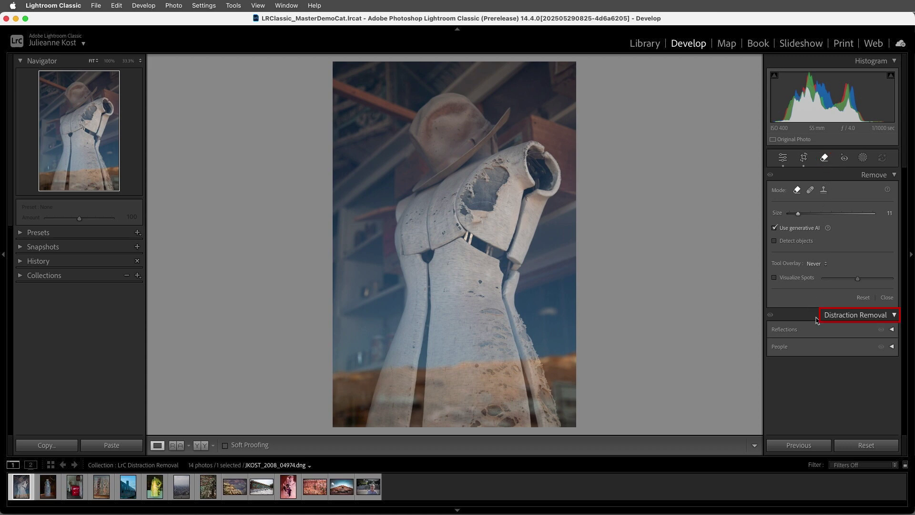
{"action": "left_click", "coordinate": [891, 330]}
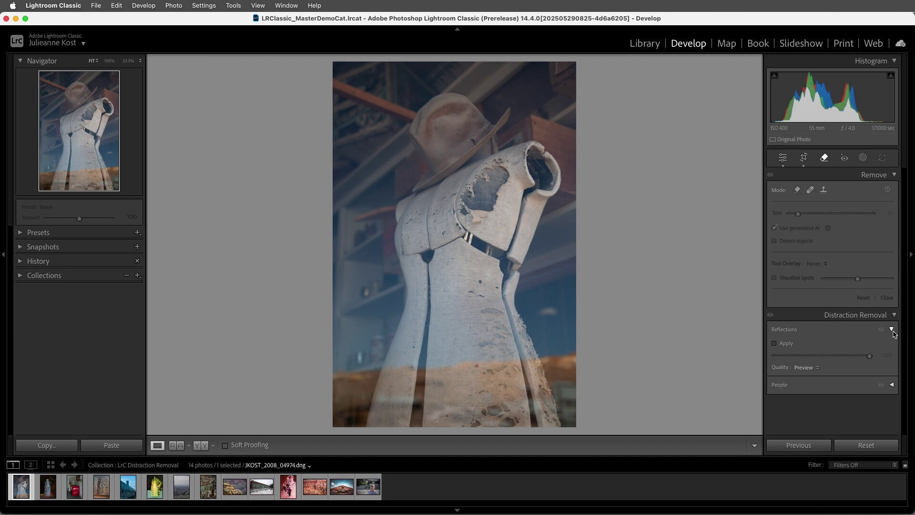
{"action": "left_click", "coordinate": [811, 368]}
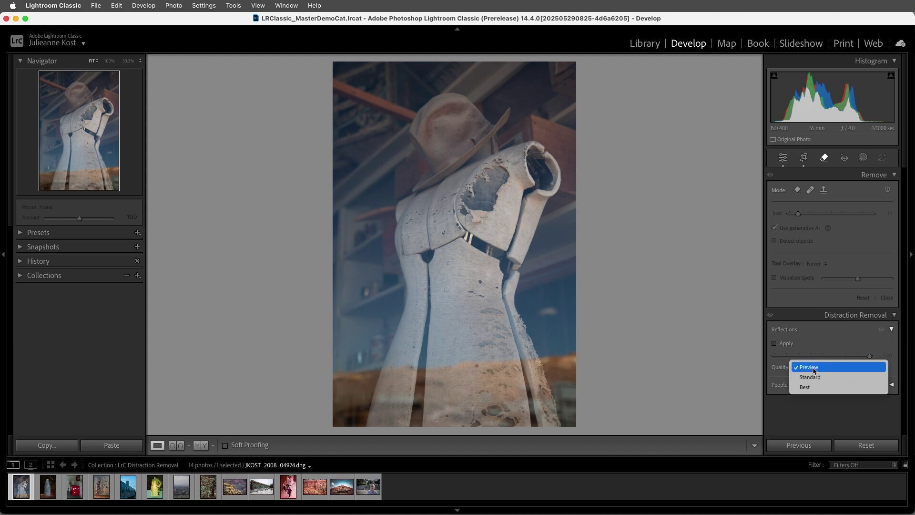
{"action": "left_click", "coordinate": [820, 388]}
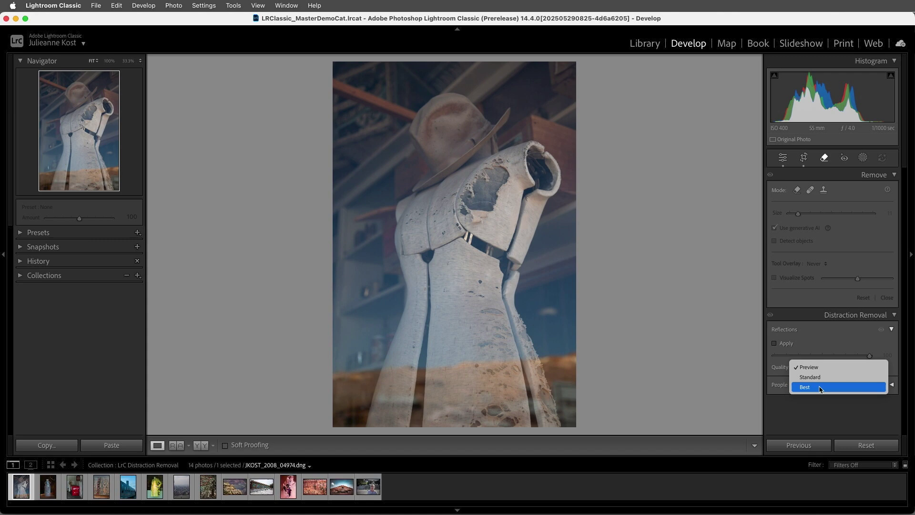
{"action": "left_click", "coordinate": [820, 388]}
- Apply reflection removal at amount 100 to clear the mannequin photo's glass reflections
{"action": "left_click", "coordinate": [774, 343]}
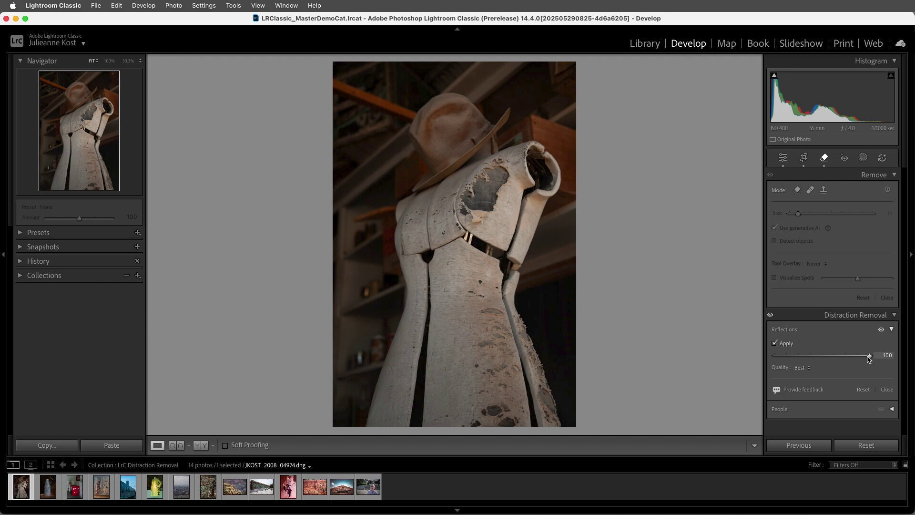
{"action": "left_click_drag", "start_coordinate": [870, 358], "coordinate": [767, 365]}
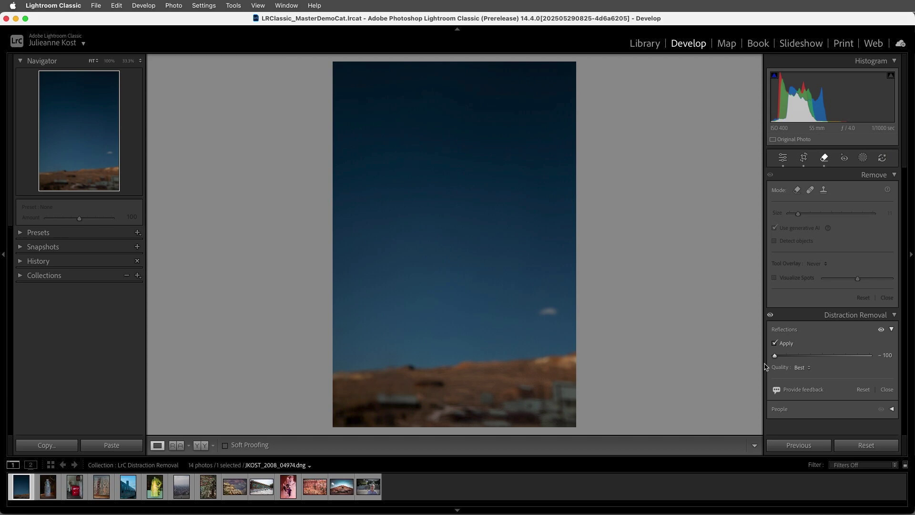
{"action": "left_click_drag", "start_coordinate": [775, 356], "coordinate": [878, 358]}
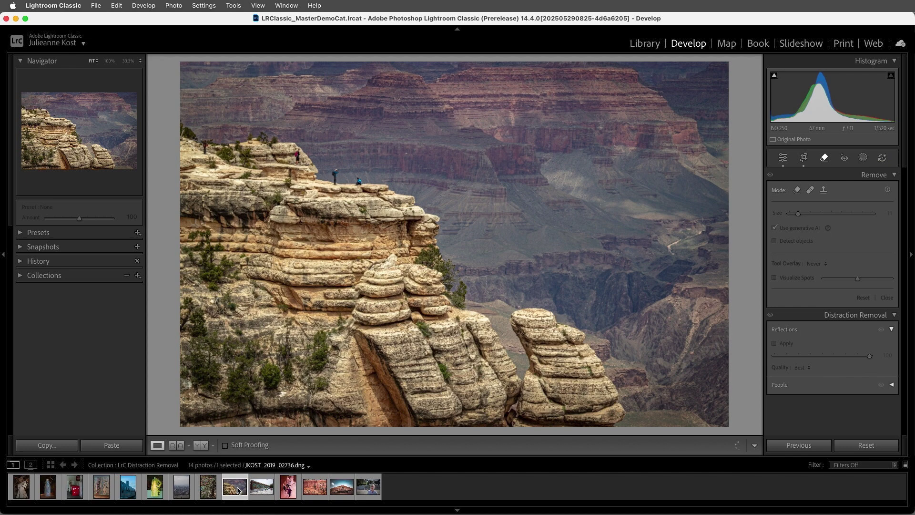
- Zoom to the ledge hikers, detect people, and exclude the standing hiker from removal
{"action": "left_click", "coordinate": [329, 208]}
{"action": "left_click_drag", "start_coordinate": [282, 187], "coordinate": [344, 208]}
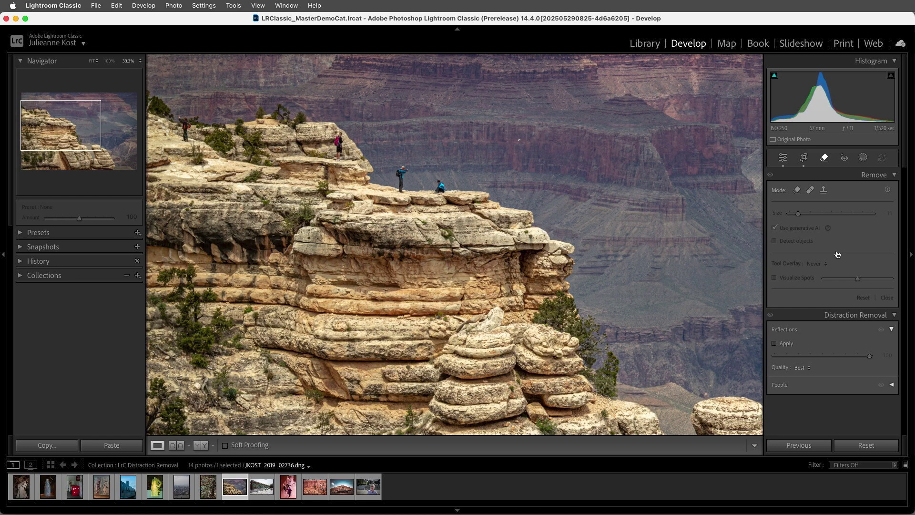
{"action": "left_click", "coordinate": [891, 385]}
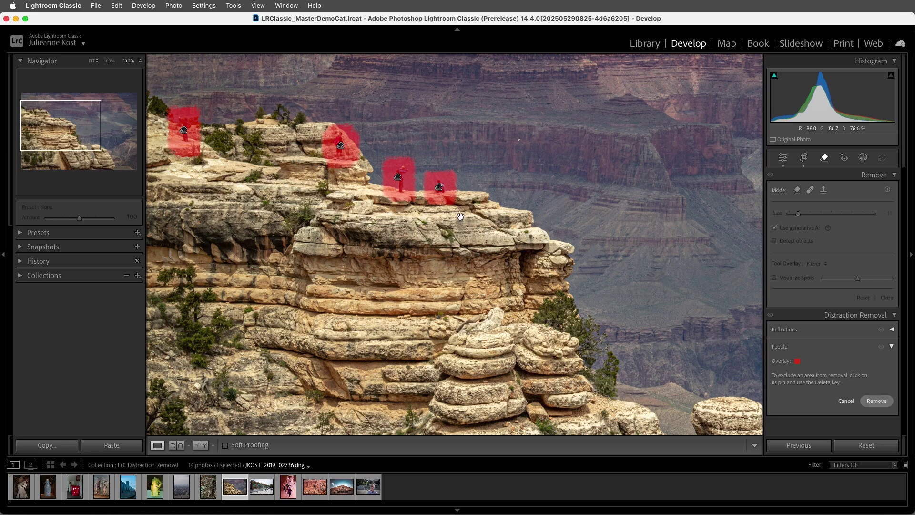
{"action": "left_click", "coordinate": [398, 179]}
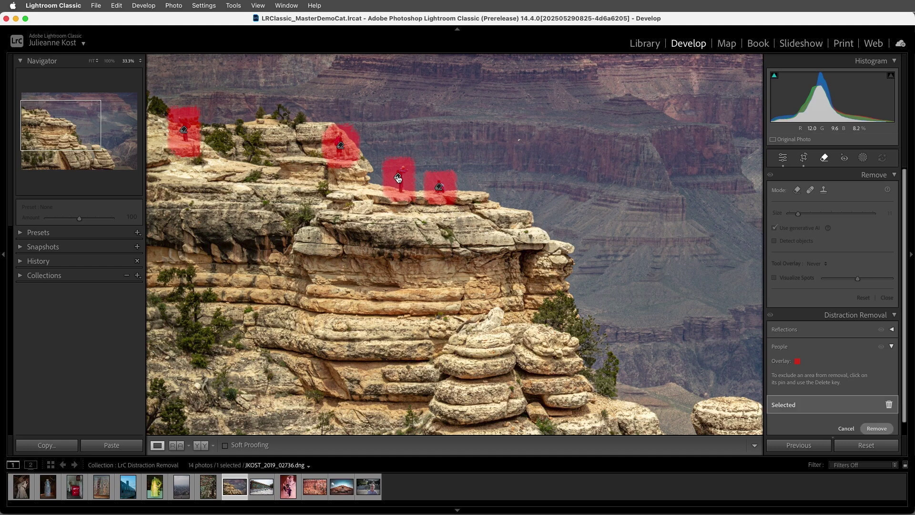
{"action": "left_click", "coordinate": [398, 178]}
{"action": "left_click", "coordinate": [889, 405]}
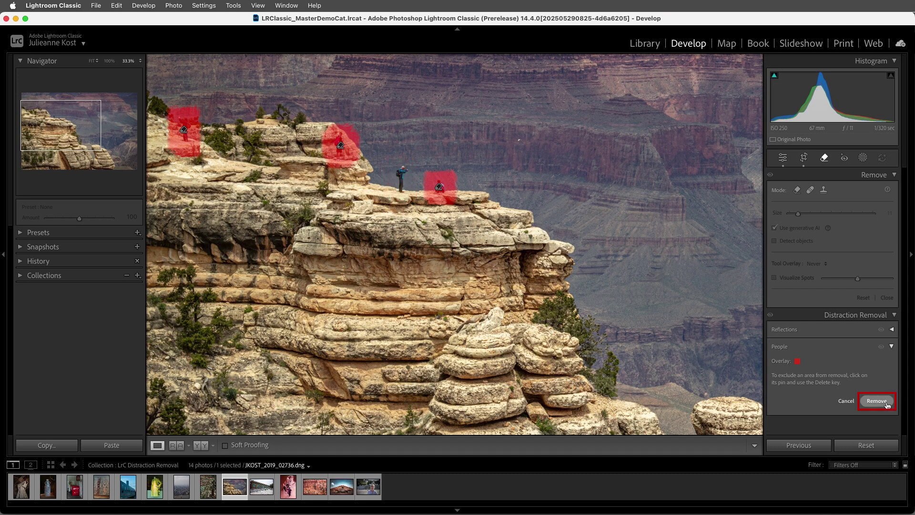
- Remove the detected people, try a variation on the seated hiker's area, then delete that removal
{"action": "left_click", "coordinate": [887, 404]}
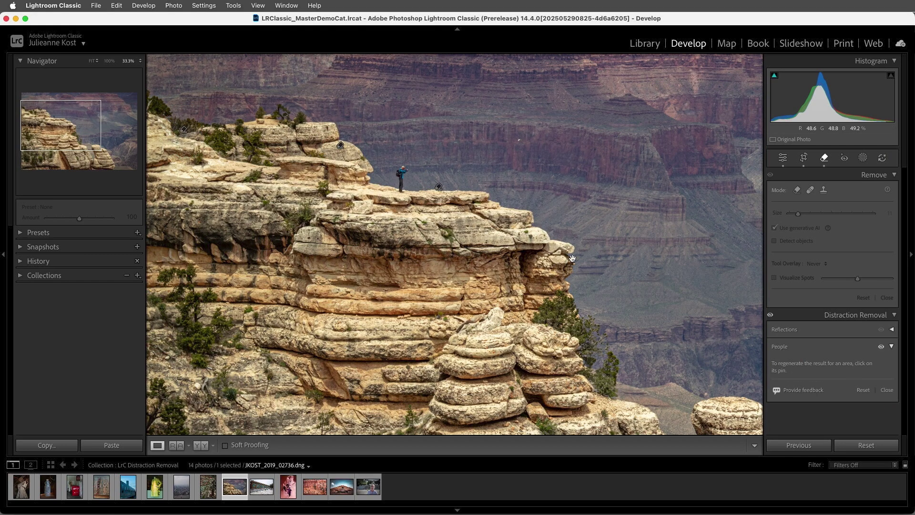
{"action": "left_click", "coordinate": [439, 189]}
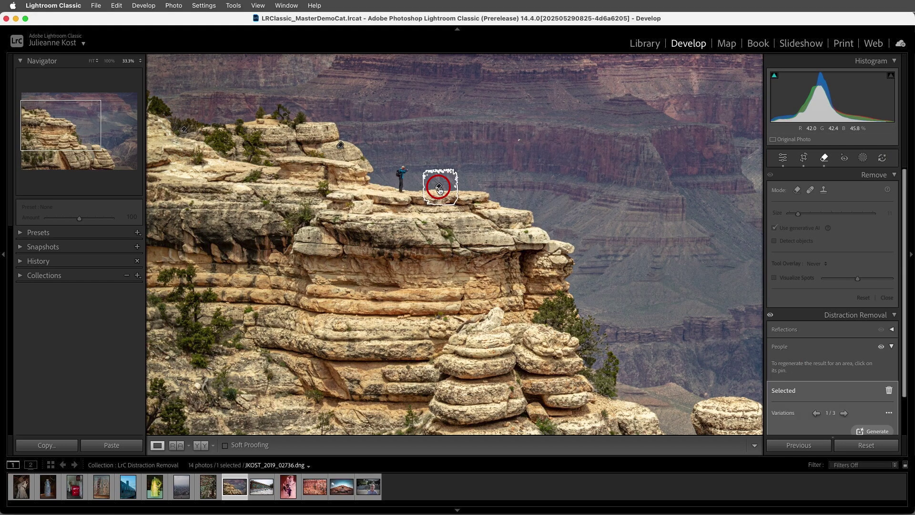
{"action": "left_click", "coordinate": [843, 414]}
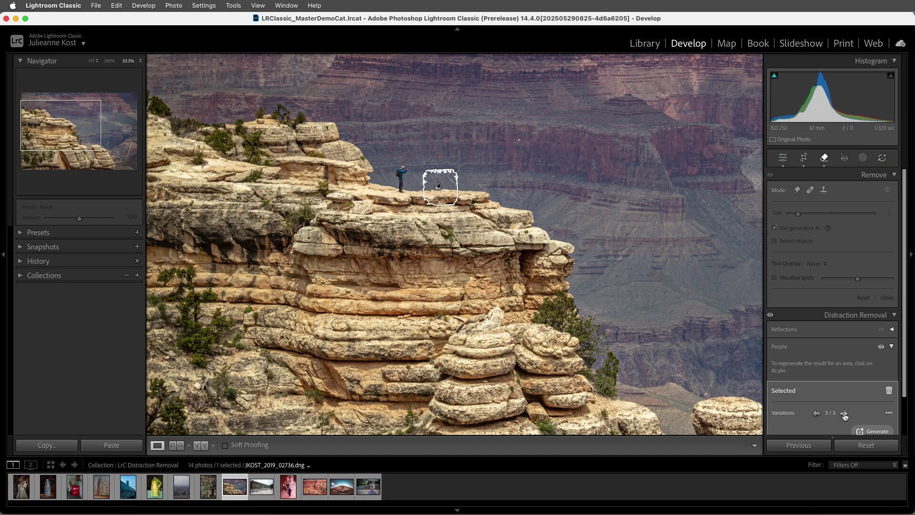
{"action": "scroll", "coordinate": [848, 418], "scroll_direction": "down", "scroll_amount": 1}
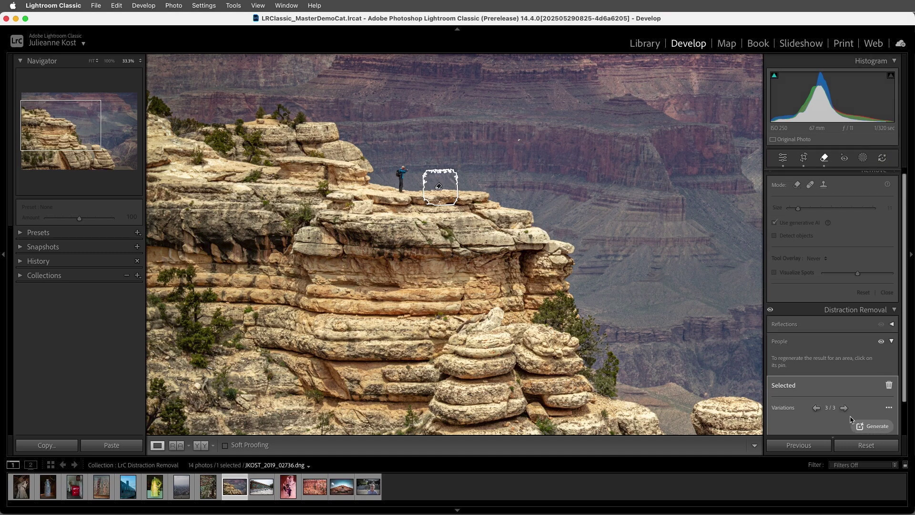
{"action": "scroll", "coordinate": [851, 420], "scroll_direction": "down", "scroll_amount": 2}
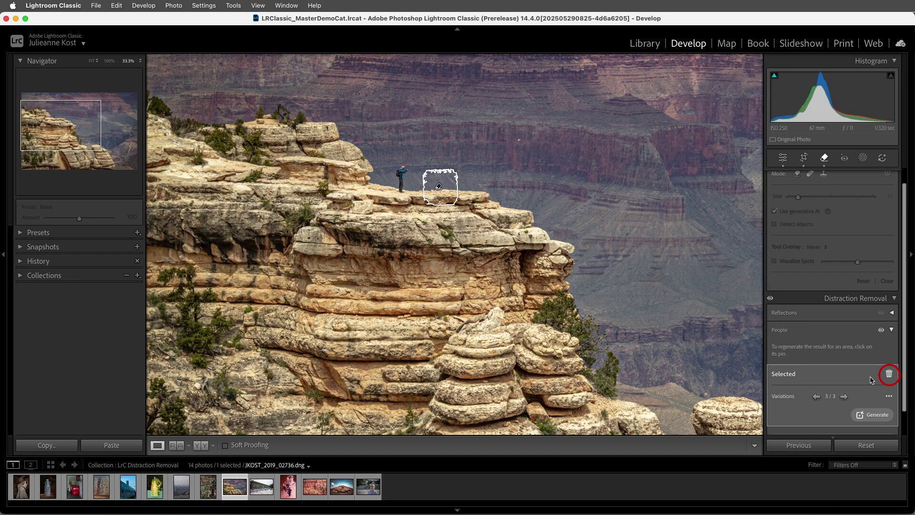
{"action": "left_click", "coordinate": [889, 375]}
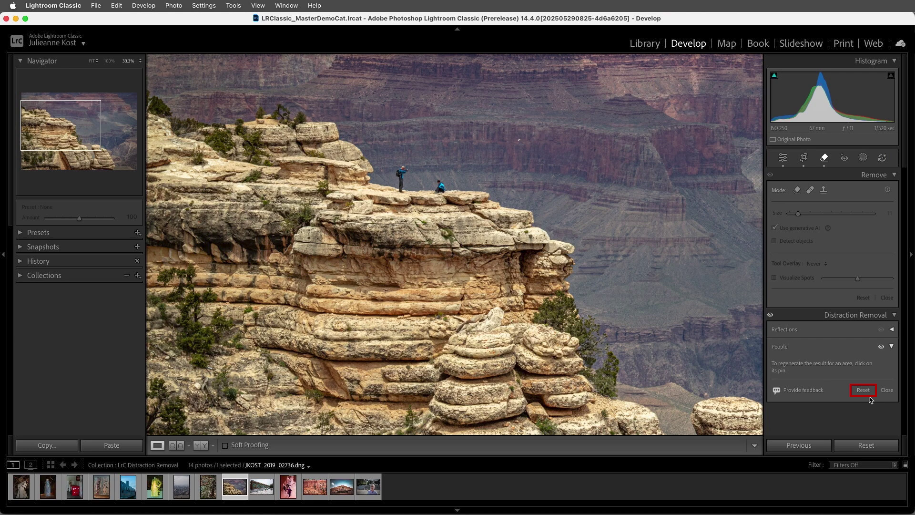
- Switch to the dragon wall photo, where the crowd at the wall's right end is marked for removal
{"action": "left_click", "coordinate": [265, 491]}
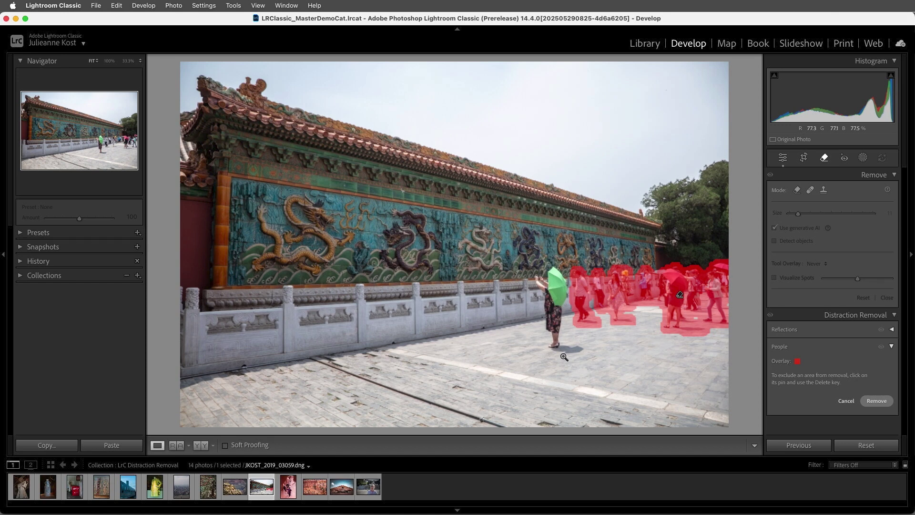
- Remove the marked crowd and settle on generated variation 3 of 3
{"action": "left_click", "coordinate": [877, 402]}
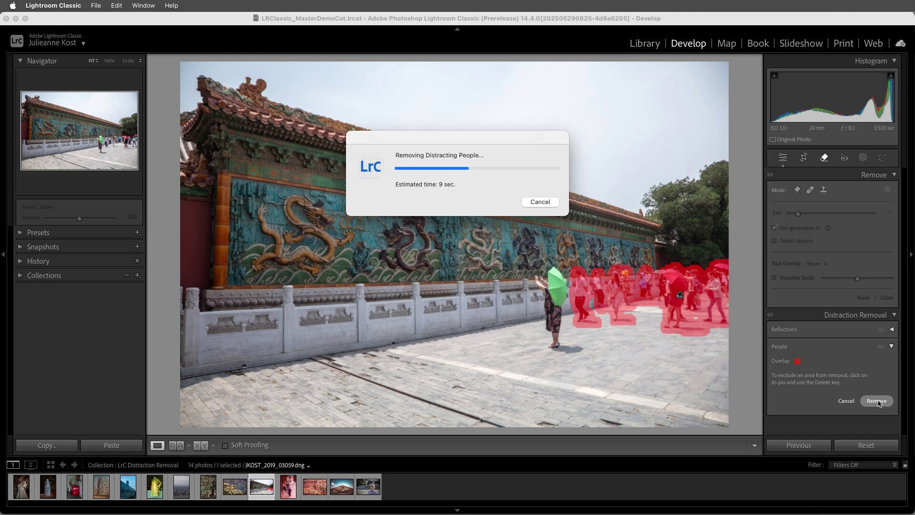
{"action": "left_click", "coordinate": [681, 295]}
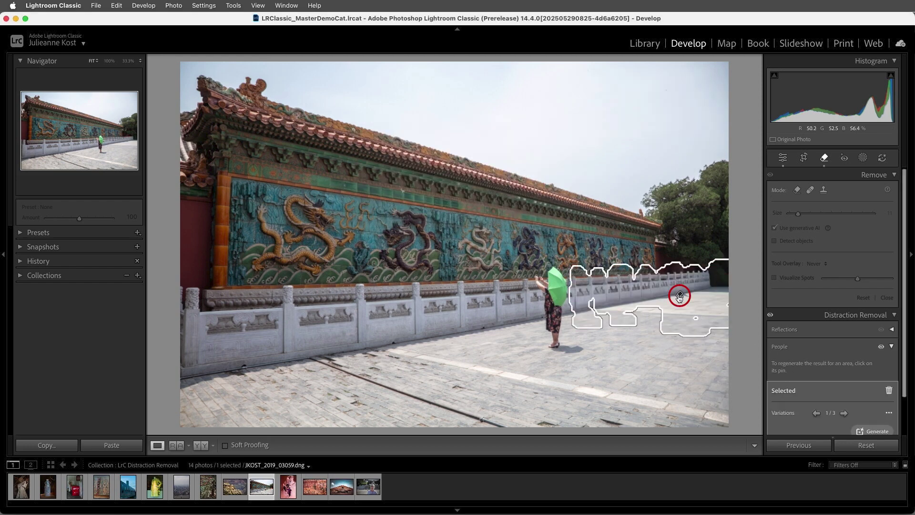
{"action": "left_click", "coordinate": [845, 414]}
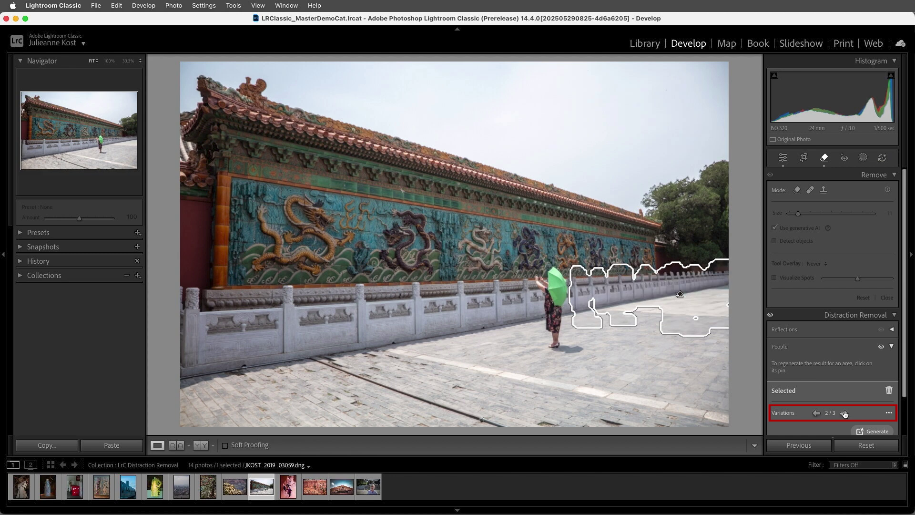
{"action": "left_click", "coordinate": [844, 413]}
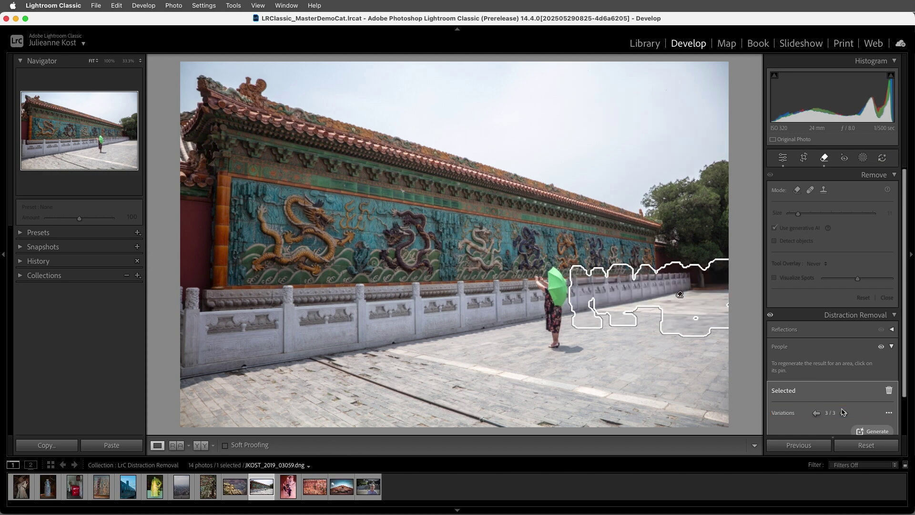
- Toggle the people removal off and back on to compare before and after
{"action": "left_click", "coordinate": [770, 316]}
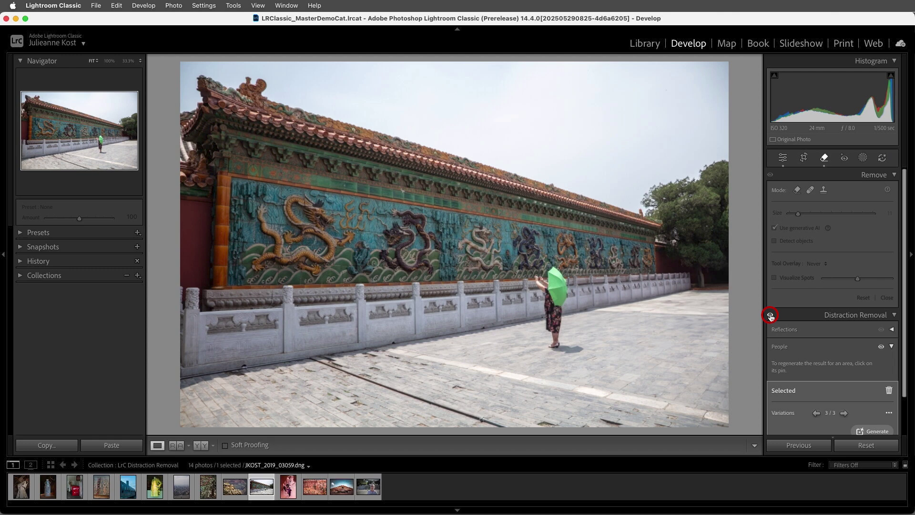
{"action": "left_click", "coordinate": [771, 316]}
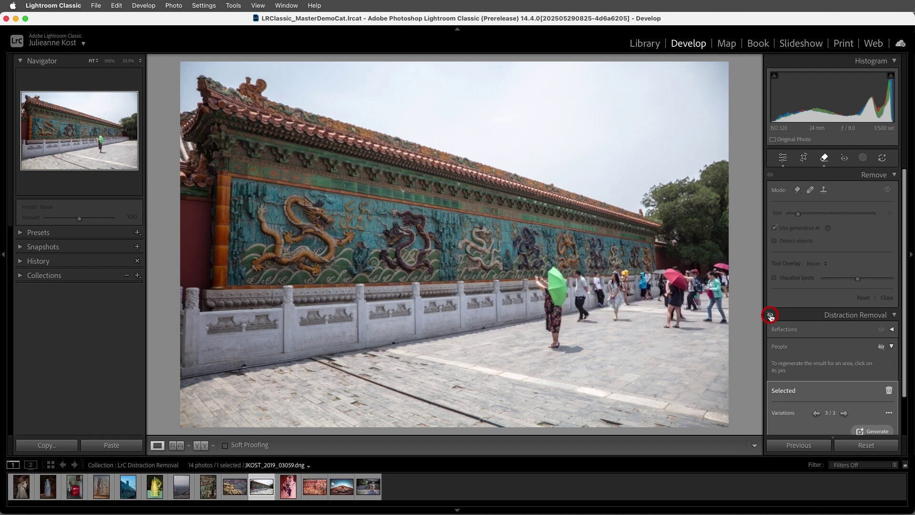
{"action": "left_click", "coordinate": [771, 315]}
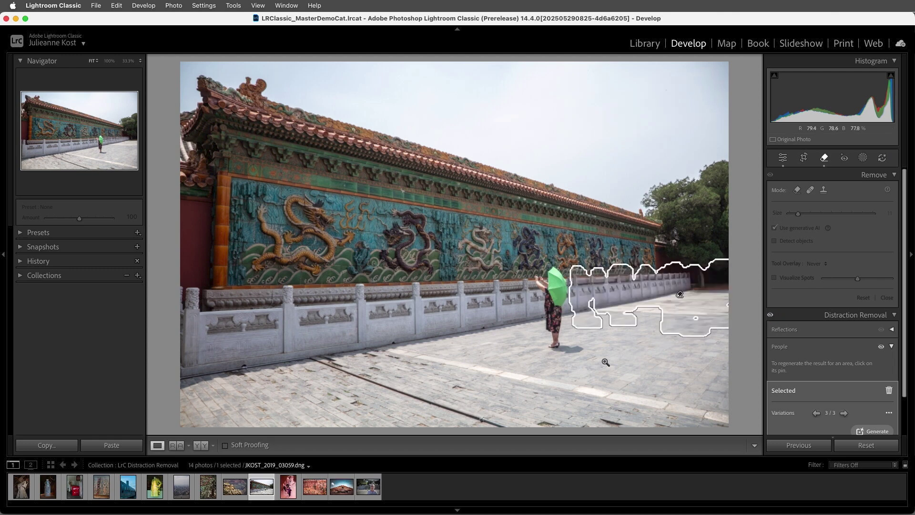
- Open the slot canyon photo and remove the detected man on the left
{"action": "left_click", "coordinate": [288, 487]}
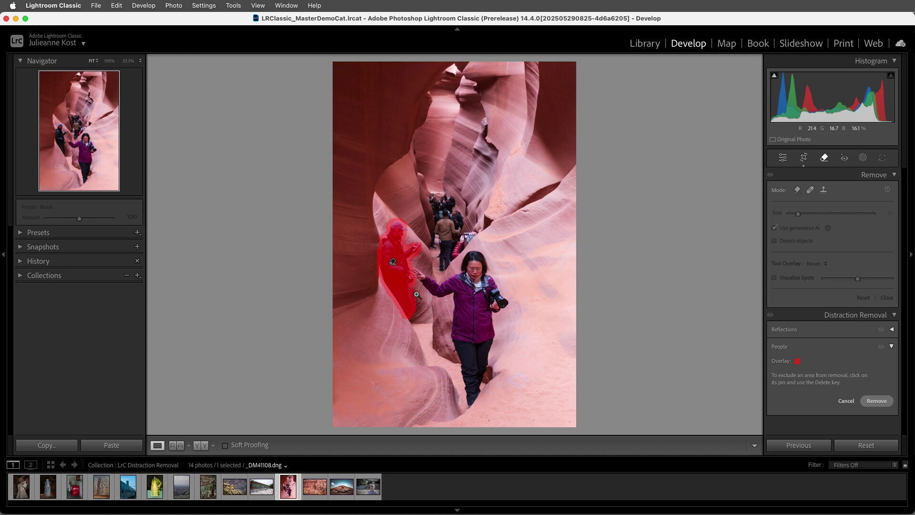
{"action": "left_click", "coordinate": [878, 402]}
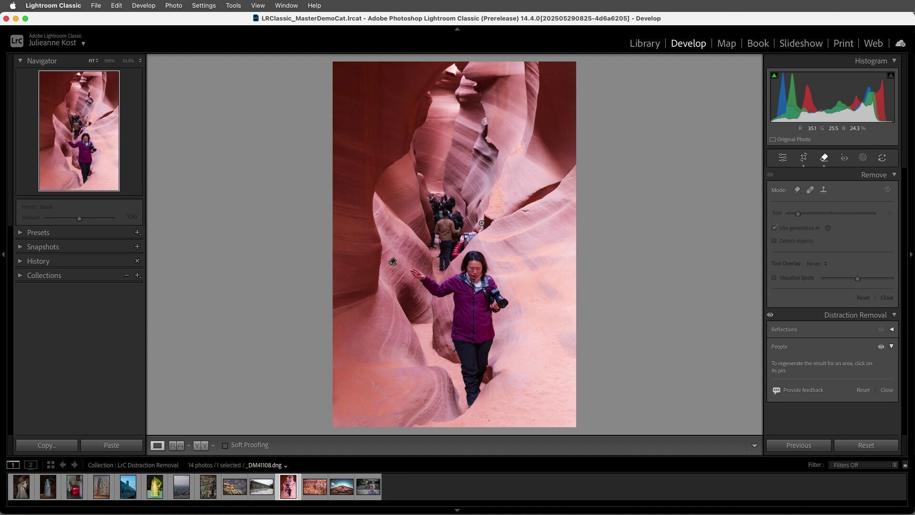
- Paint over the background hikers, remove them with generative AI, and pick variation 3 of 3
{"action": "left_click", "coordinate": [796, 190]}
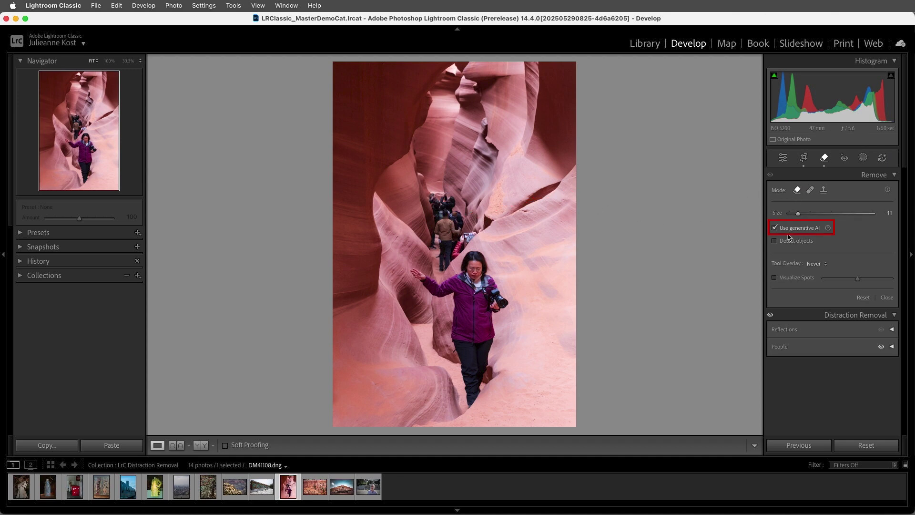
{"action": "mouse_move", "coordinate": [448, 209]}
{"action": "left_mouse_down"}
{"action": "mouse_move", "coordinate": [437, 193]}
{"action": "mouse_move", "coordinate": [430, 202]}
{"action": "mouse_move", "coordinate": [440, 266]}
{"action": "mouse_move", "coordinate": [475, 230]}
{"action": "mouse_move", "coordinate": [442, 198]}
{"action": "left_mouse_up"}
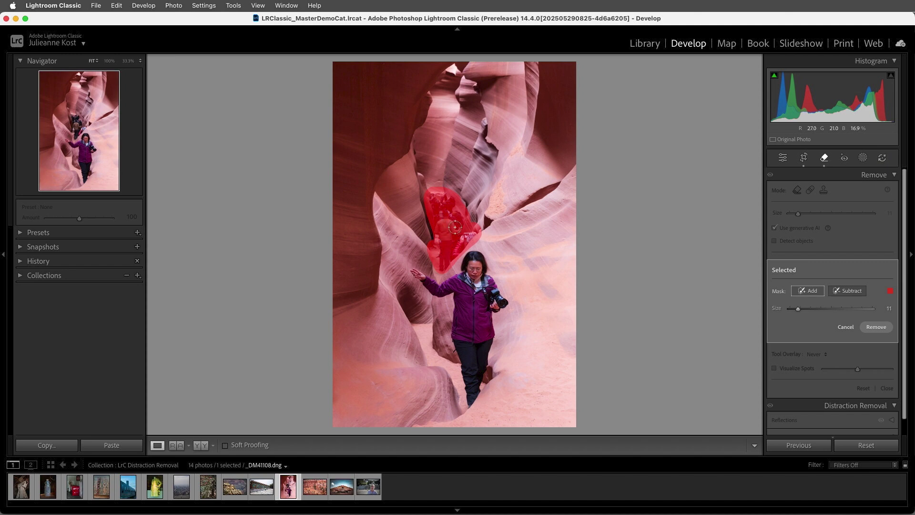
{"action": "left_click", "coordinate": [876, 327]}
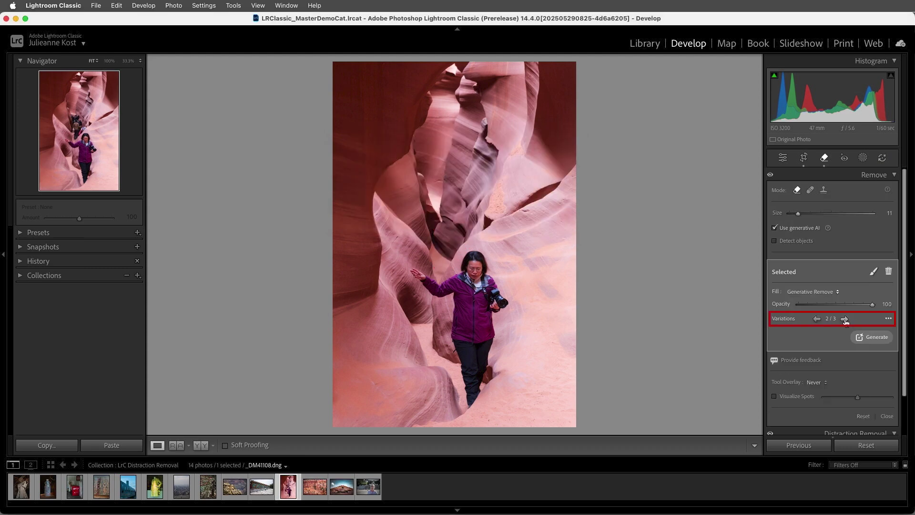
{"action": "left_click", "coordinate": [845, 319]}
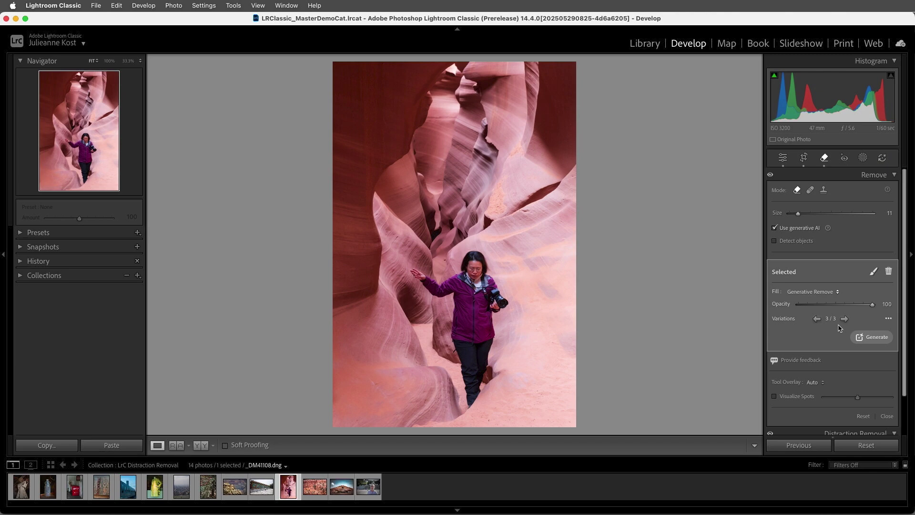
- Copy only the Remove > People settings, then select the red-rock hoodoo photo
{"action": "left_click", "coordinate": [59, 446]}
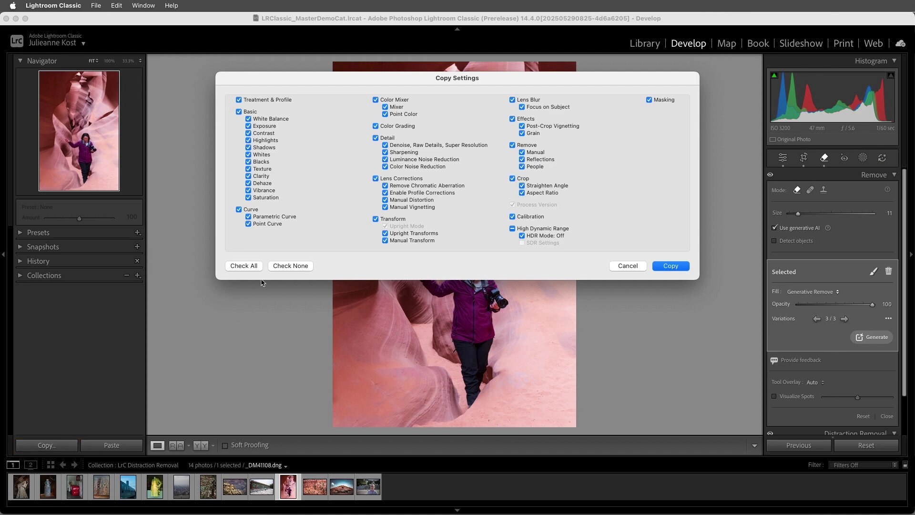
{"action": "left_click", "coordinate": [289, 266]}
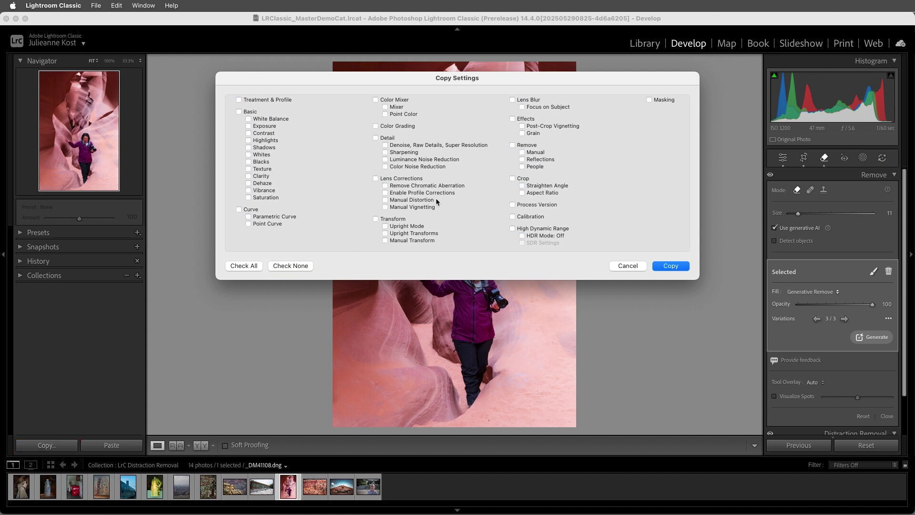
{"action": "left_click", "coordinate": [522, 166]}
{"action": "left_click", "coordinate": [667, 266]}
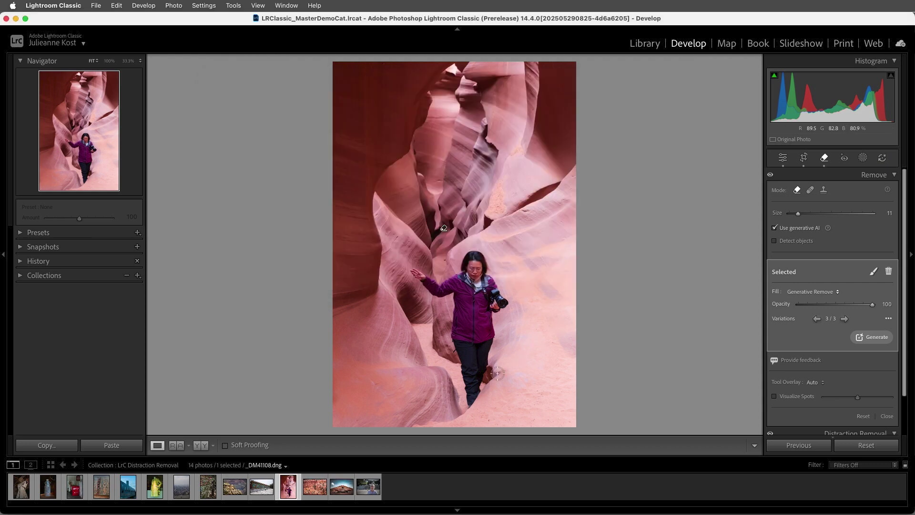
{"action": "left_click", "coordinate": [314, 487]}
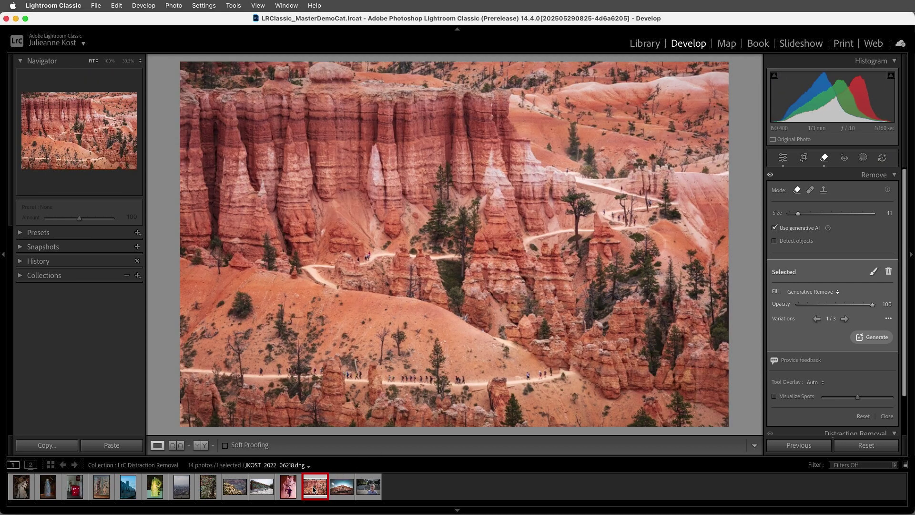
- Paste the copied People removal onto the red-rock hoodoo photo to clear its trail hikers
{"action": "left_click", "coordinate": [129, 449]}
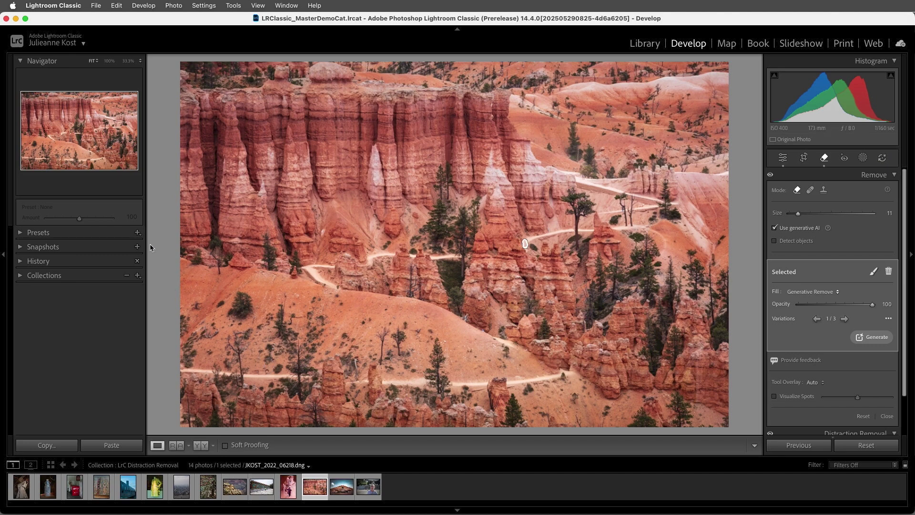
{"action": "left_click", "coordinate": [137, 233]}
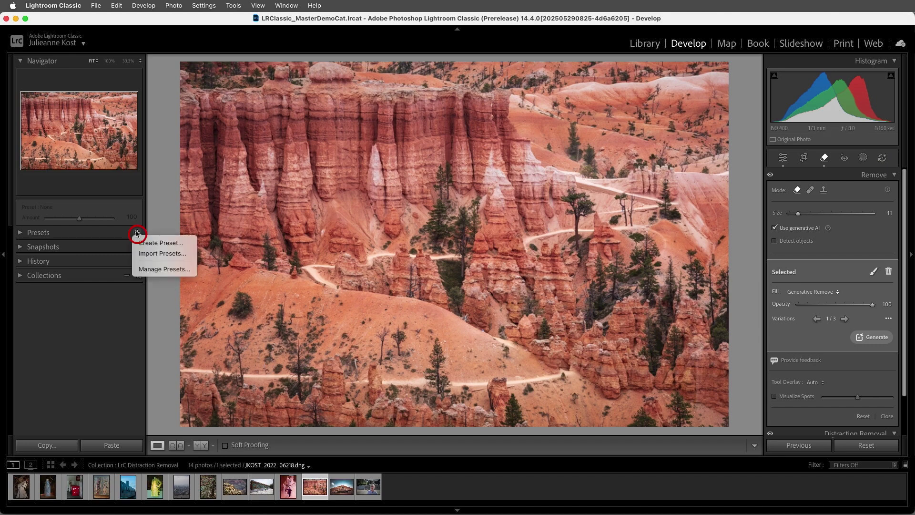
- Create a 'Remove People' preset with only Remove > People checked, then apply it to the pyramid photo
{"action": "left_click", "coordinate": [186, 244]}
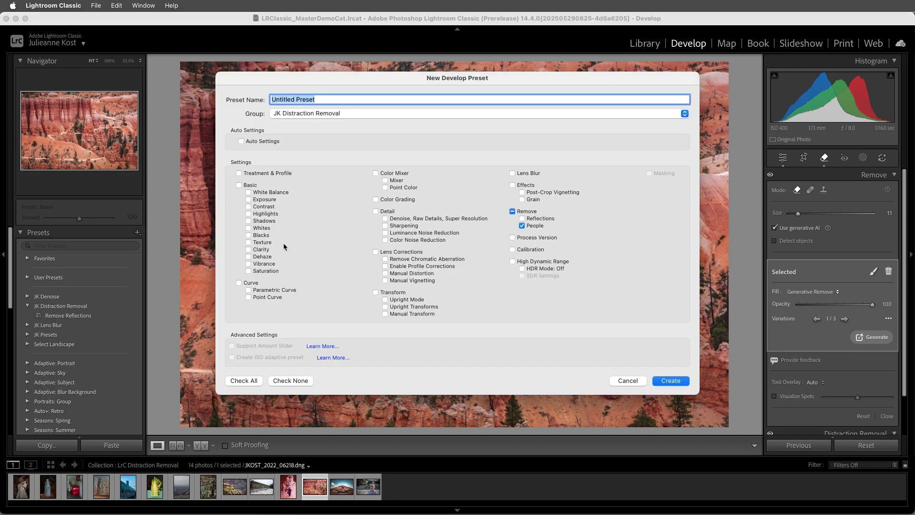
{"action": "type", "text": "Remove People"}
{"action": "left_click", "coordinate": [361, 121]}
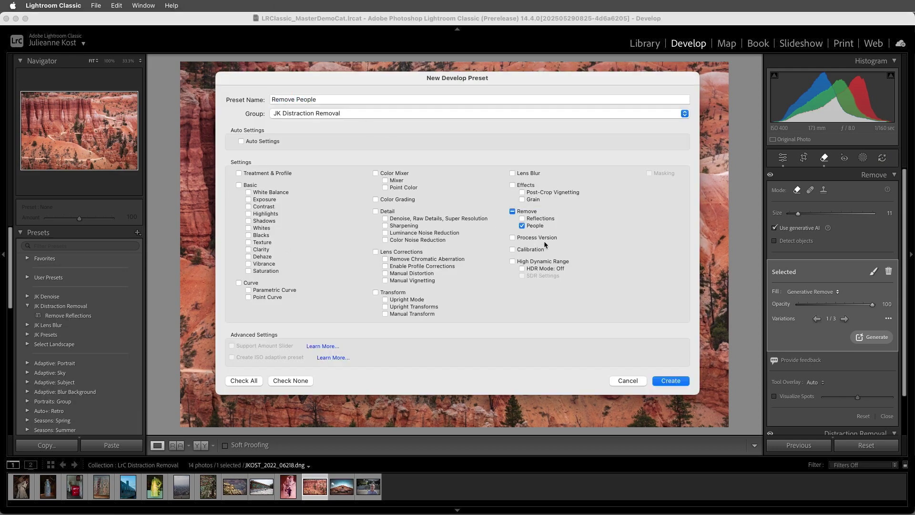
{"action": "left_click", "coordinate": [670, 381]}
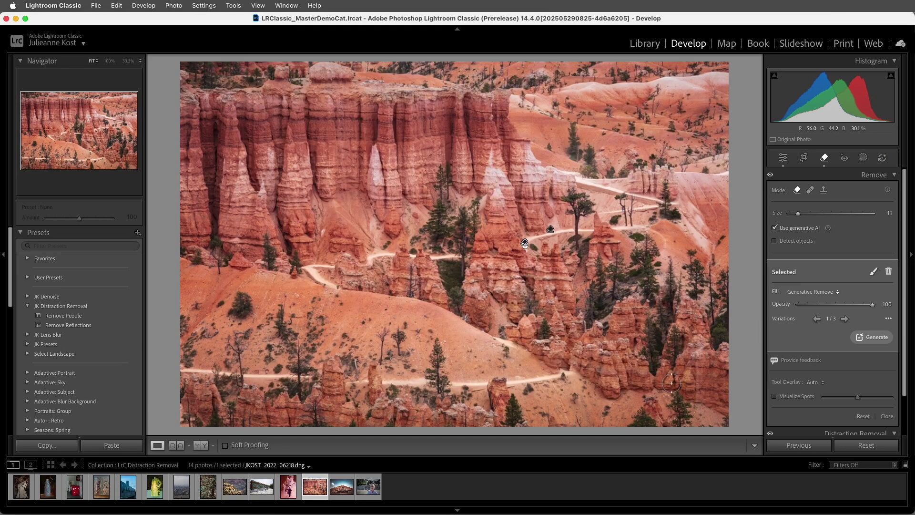
{"action": "left_click", "coordinate": [345, 491]}
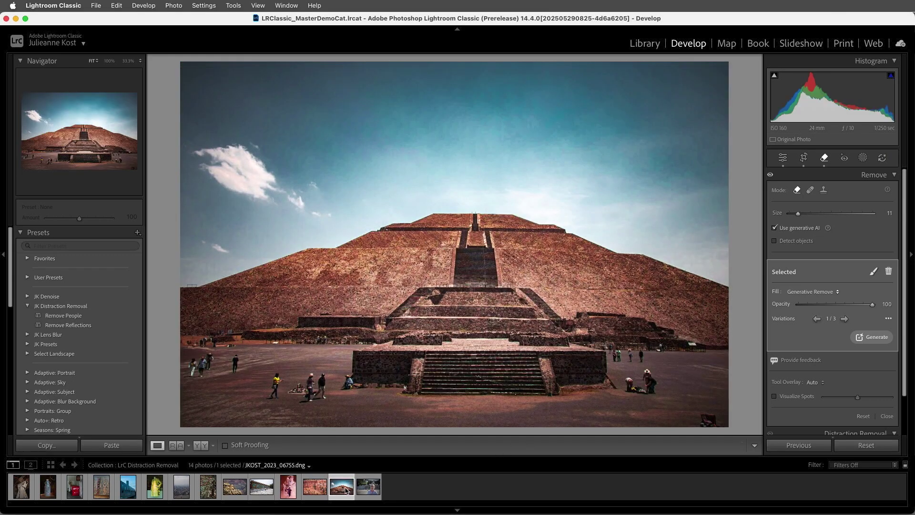
{"action": "left_click", "coordinate": [106, 318]}
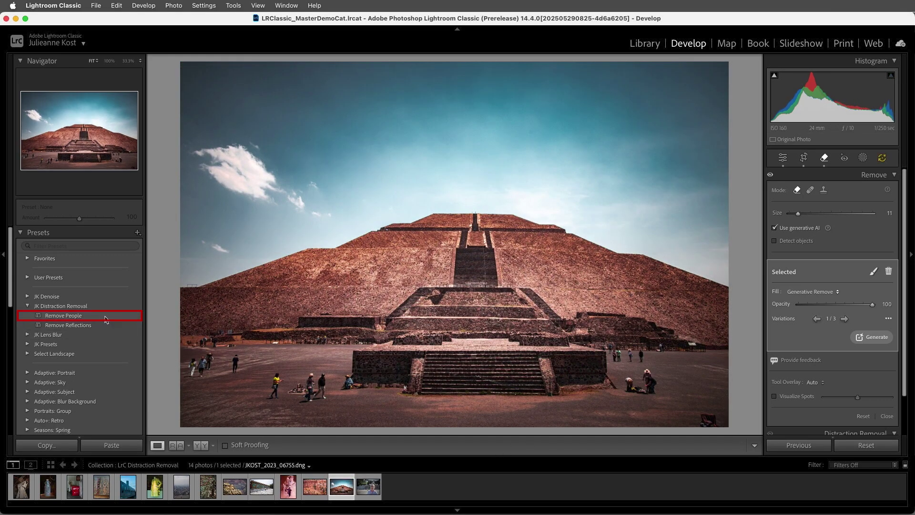